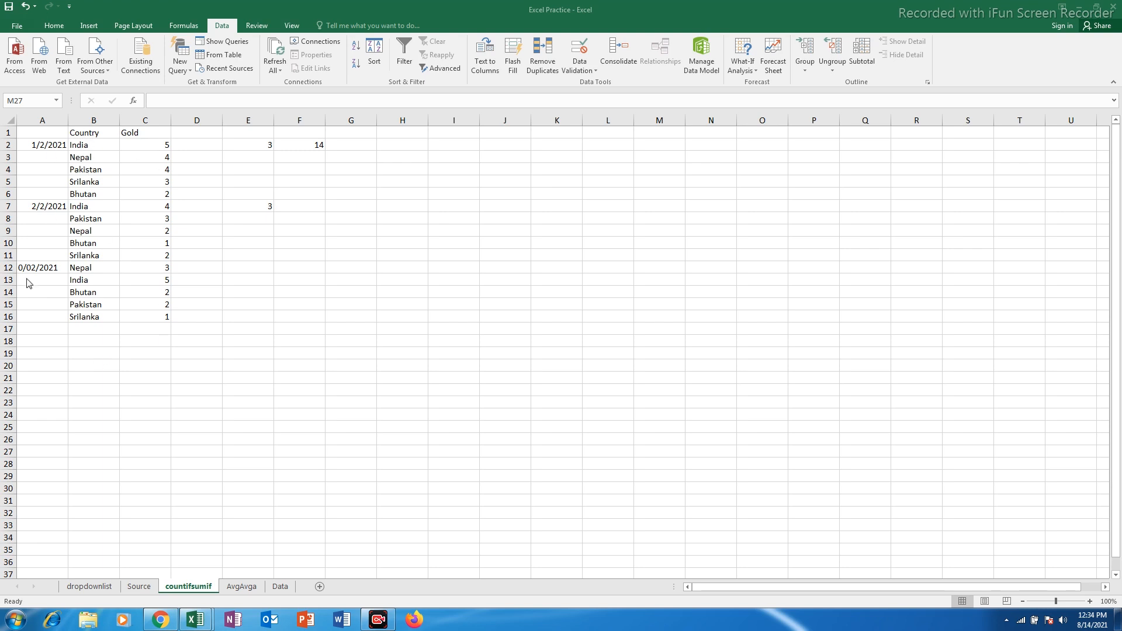
# - In cell E12, count the India entries in the Country column with =COUNTIF(B2:B16,"India")
pyautogui.click(281, 277)
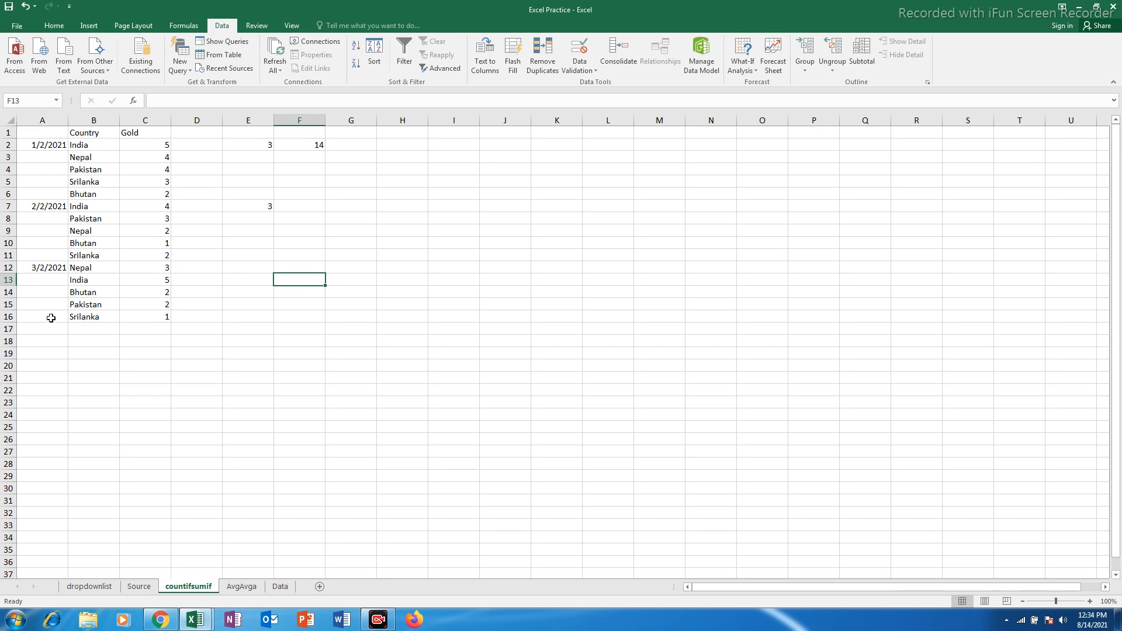
pyautogui.click(260, 264)
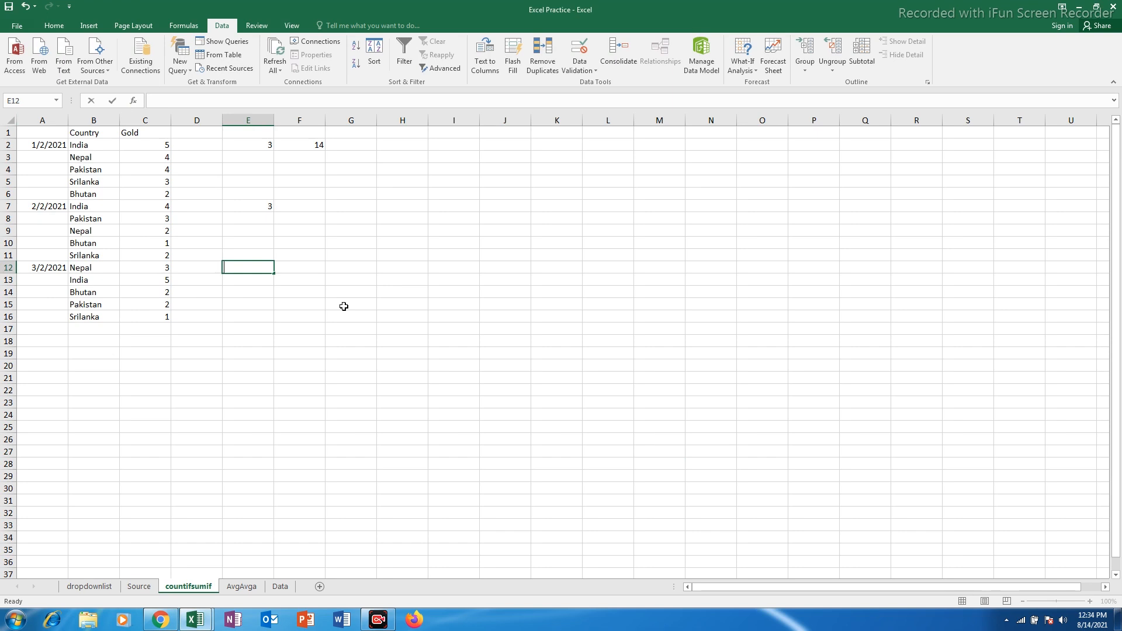
pyautogui.write('=')
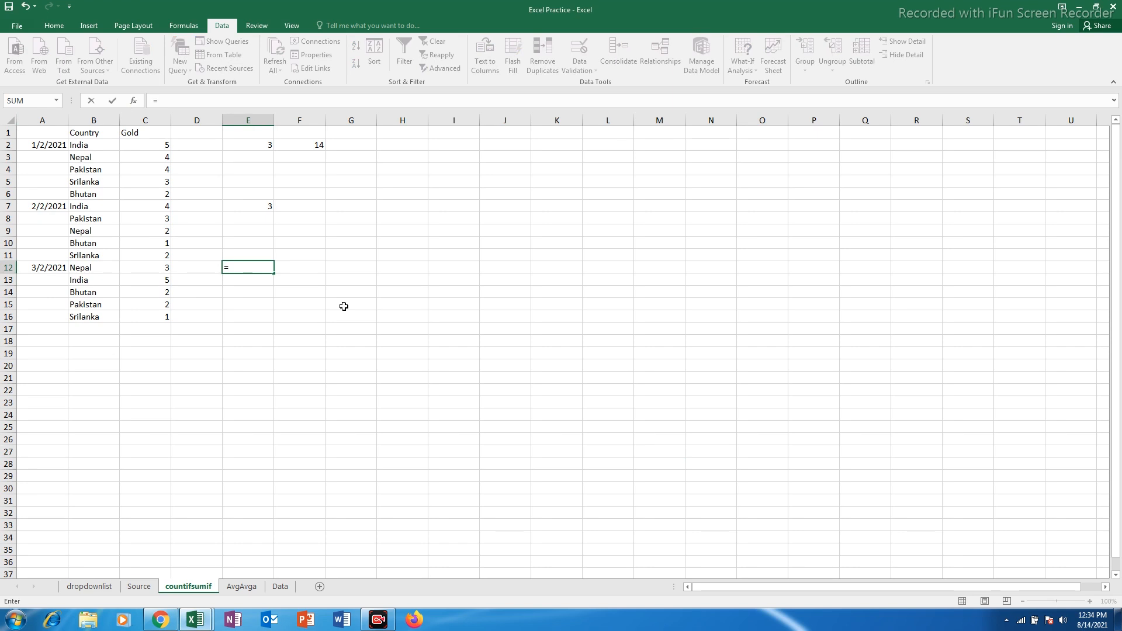
pyautogui.write('coun')
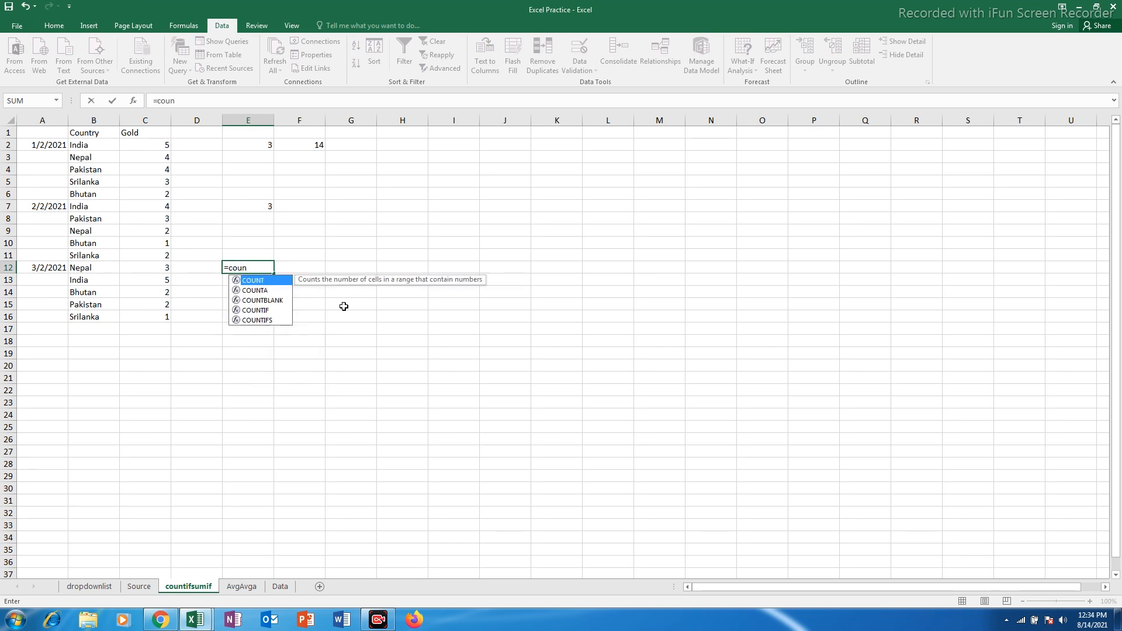
pyautogui.write('tif')
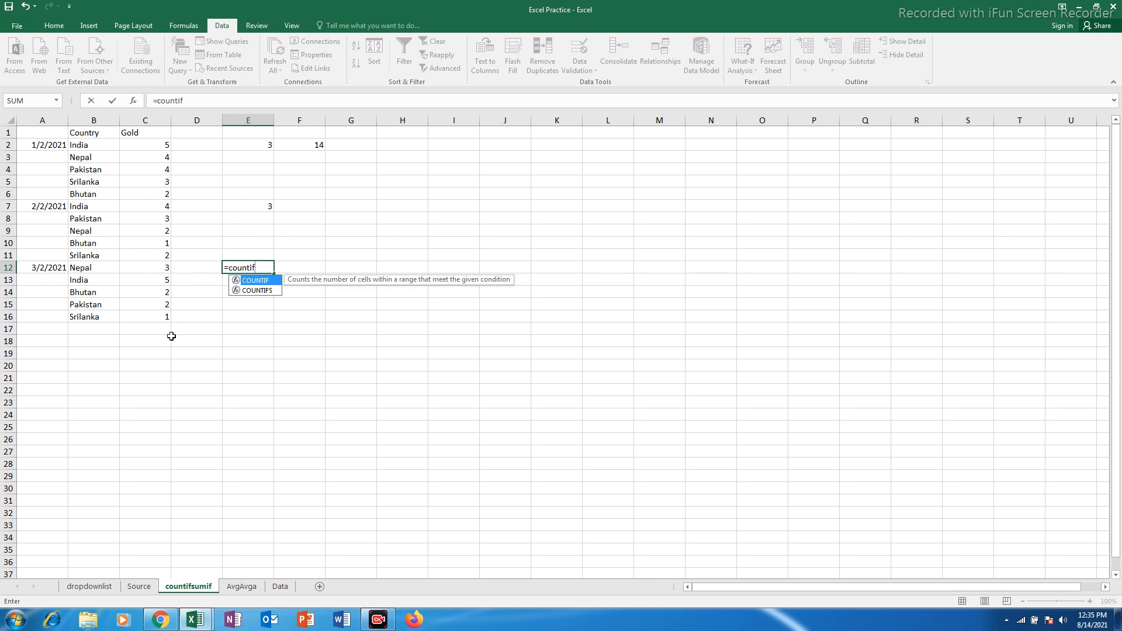
pyautogui.write('(')
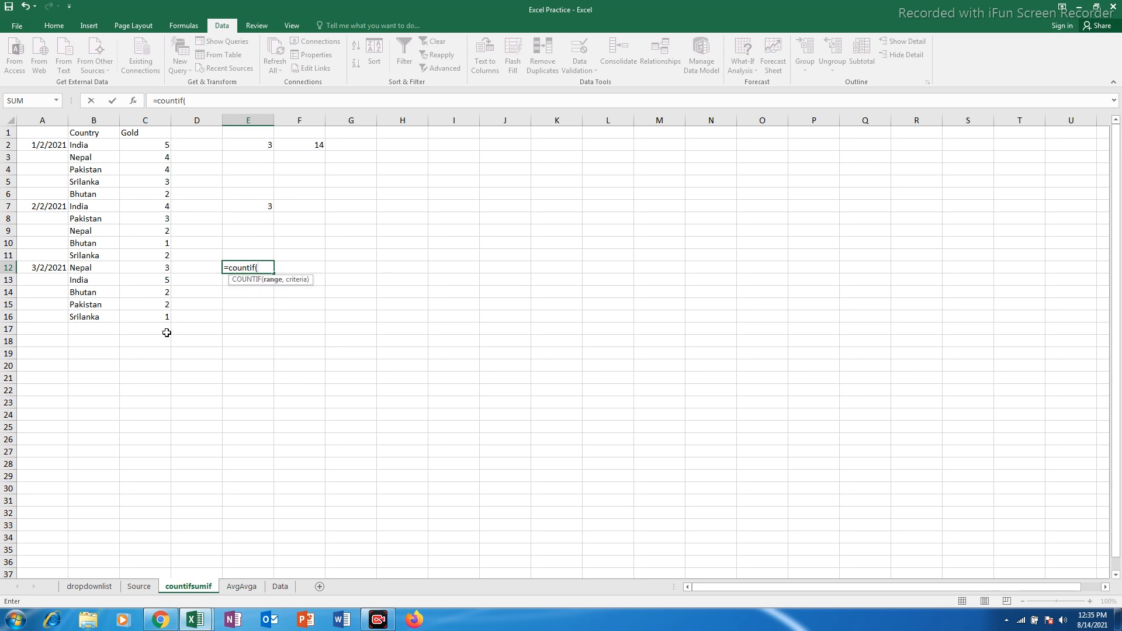
pyautogui.moveTo(80, 143); pyautogui.dragTo(93, 322)
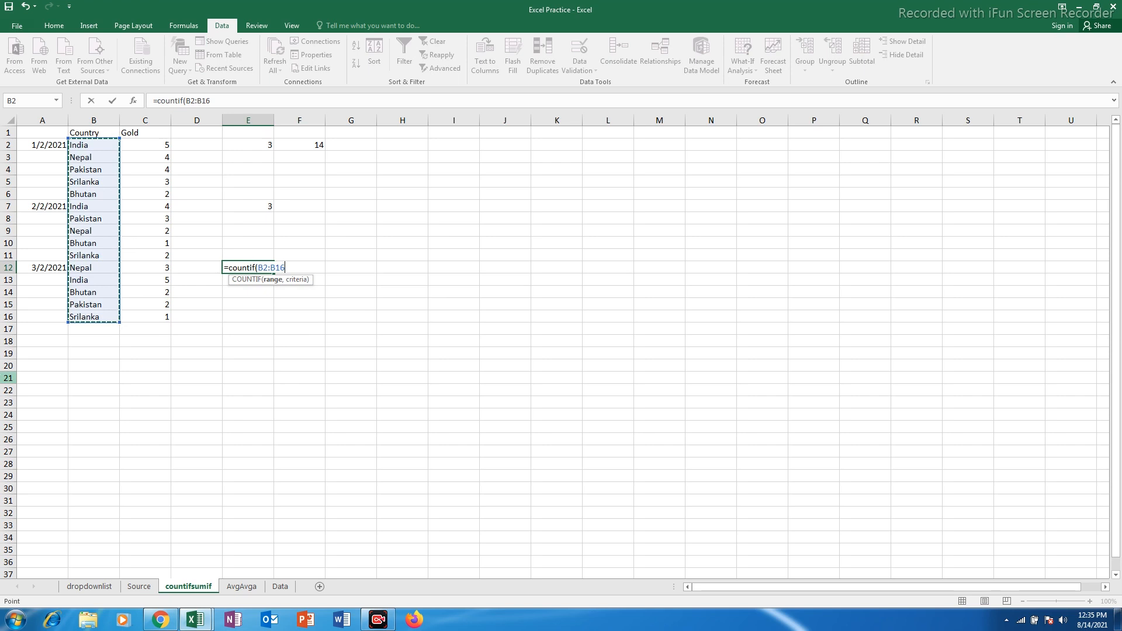
pyautogui.write(',')
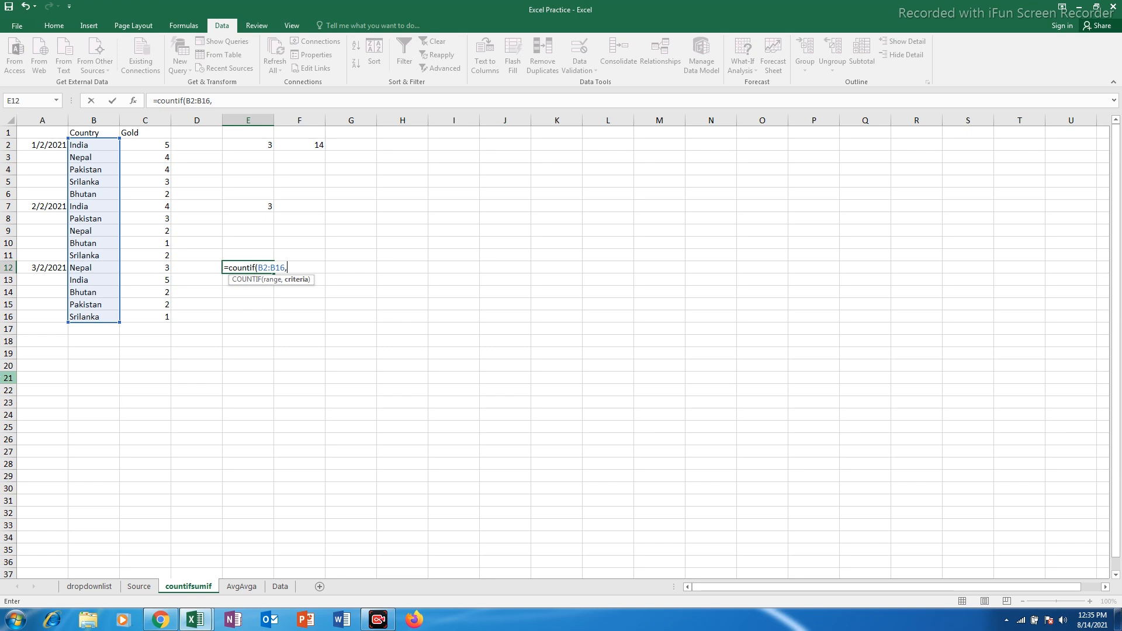
pyautogui.write('"')
pyautogui.press('BackSpace')
pyautogui.write('India')
pyautogui.write('")')
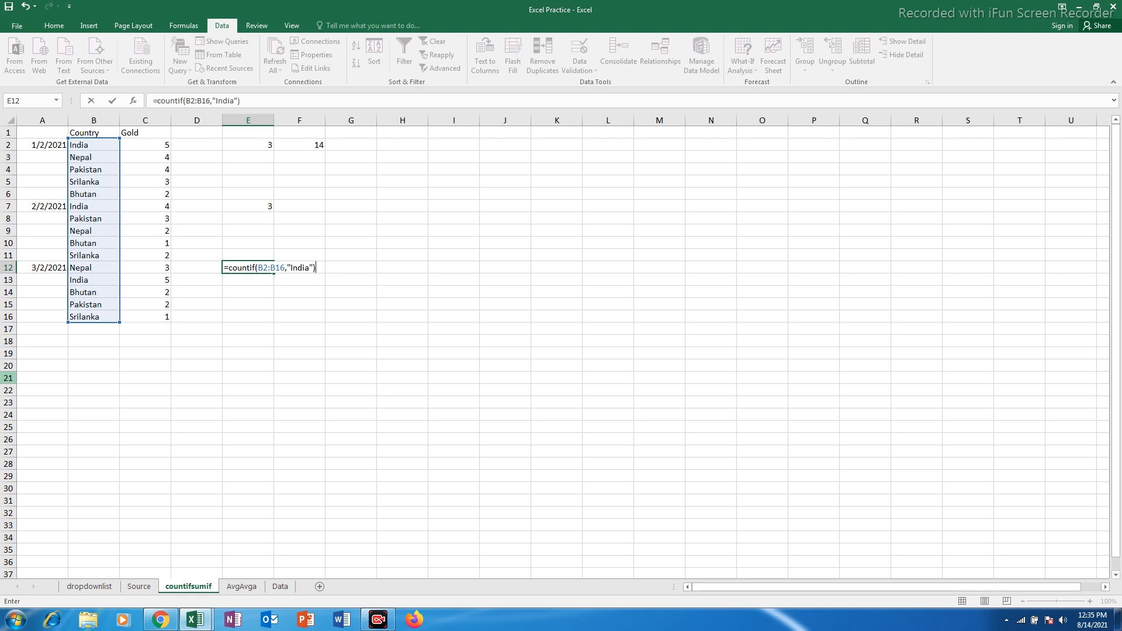
pyautogui.press('Return')
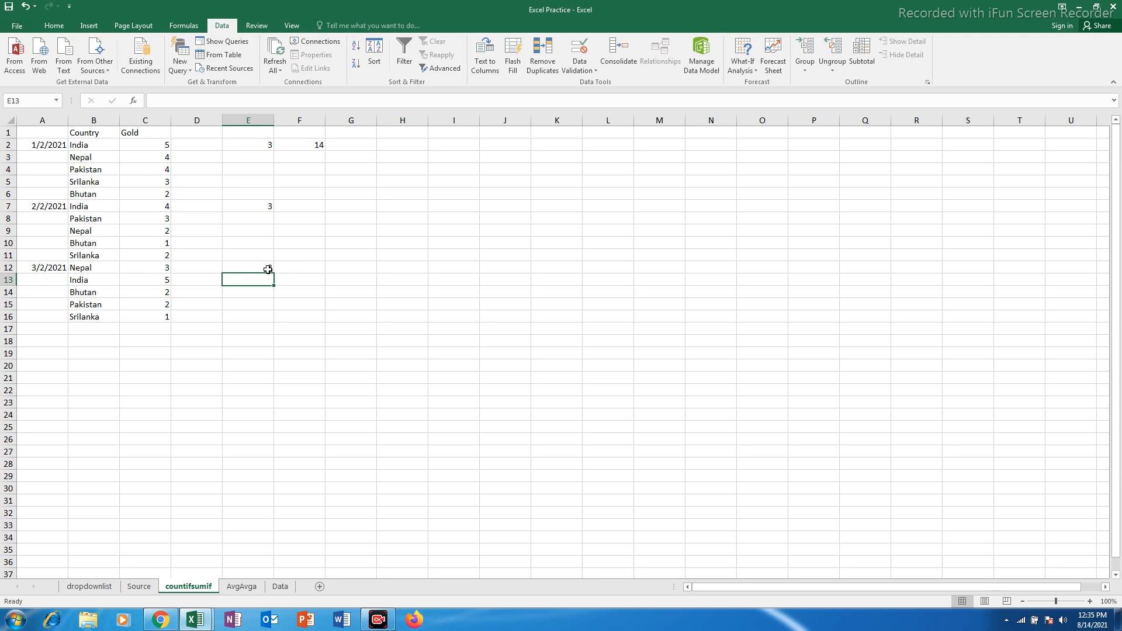
# - Check the gold values in C2, C7 and C12, and review the COUNTIF formula in E12
pyautogui.click(162, 145)
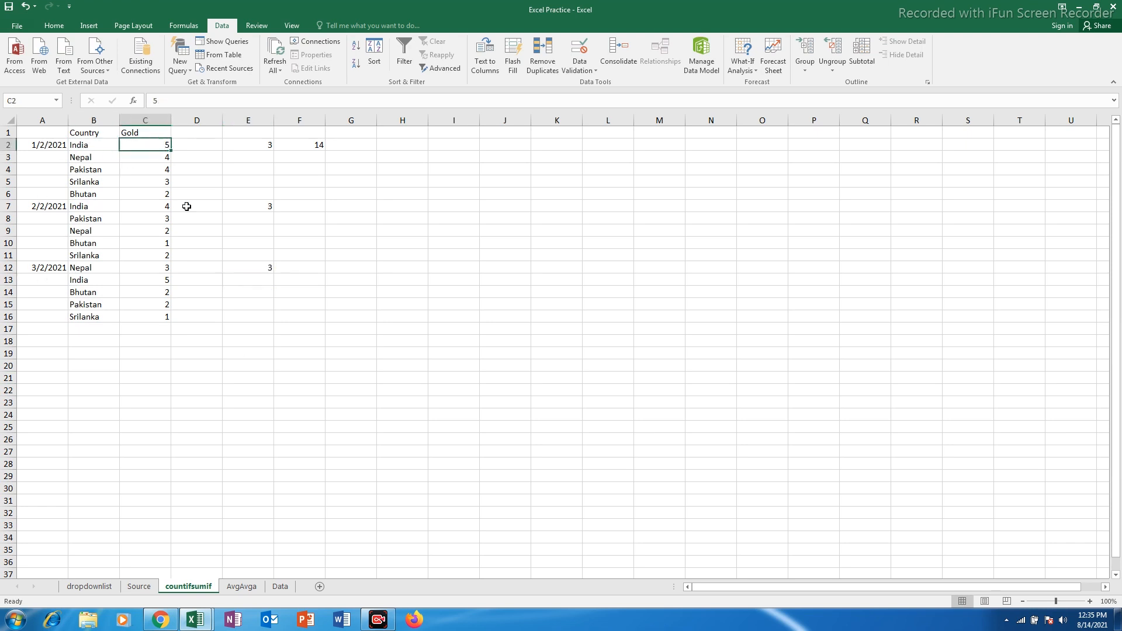
pyautogui.click(158, 205)
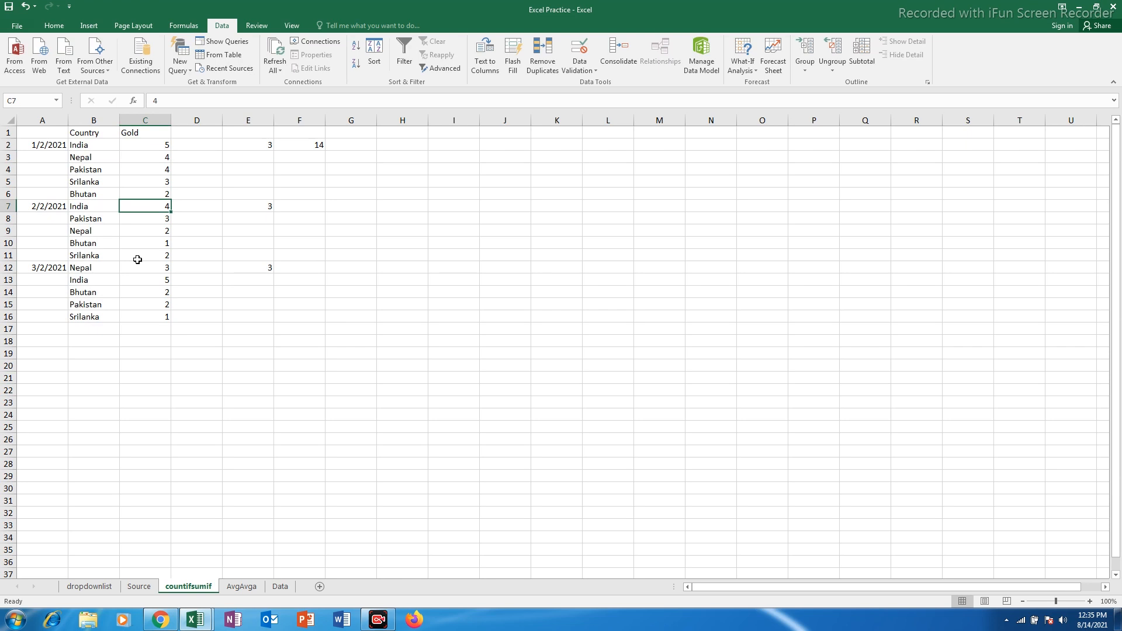
pyautogui.click(166, 267)
pyautogui.press('Right')
pyautogui.press('Right')
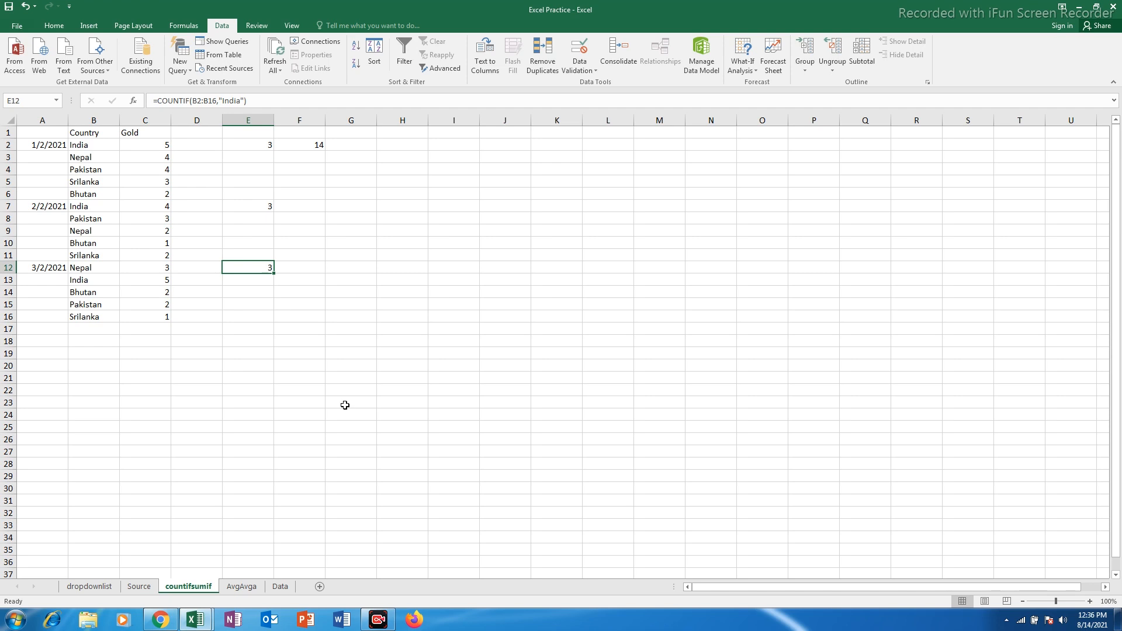
# - In cell E13, total India's gold with =SUMIF(B2:B16,"India",C2:C16) and check it against India's values in C2, C7 and C13
pyautogui.press('Down')
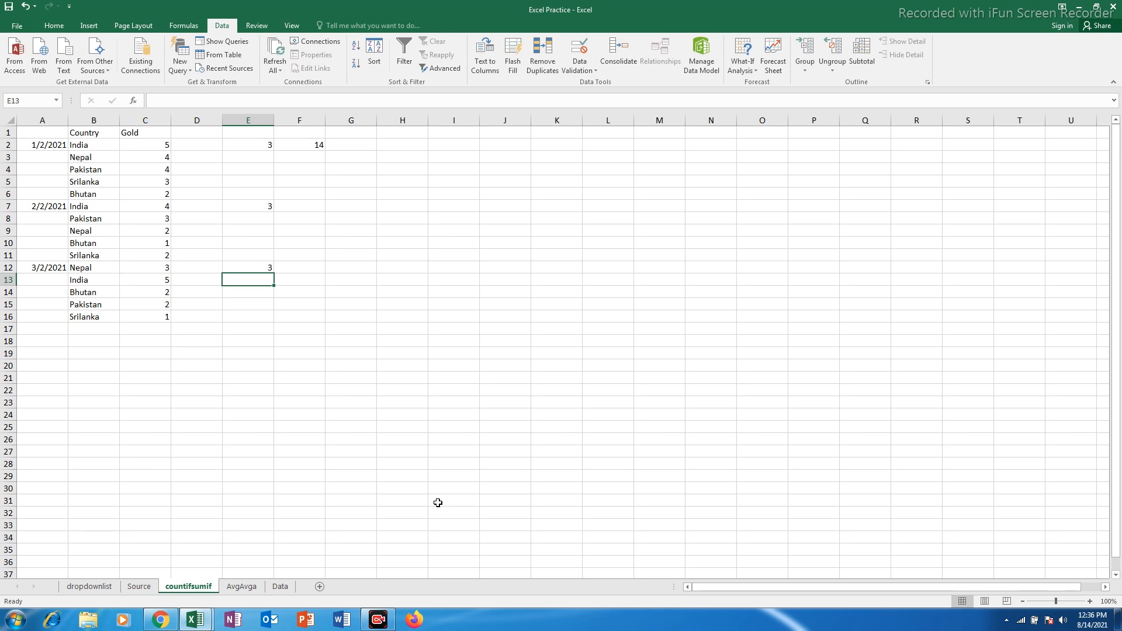
pyautogui.write('=sumif')
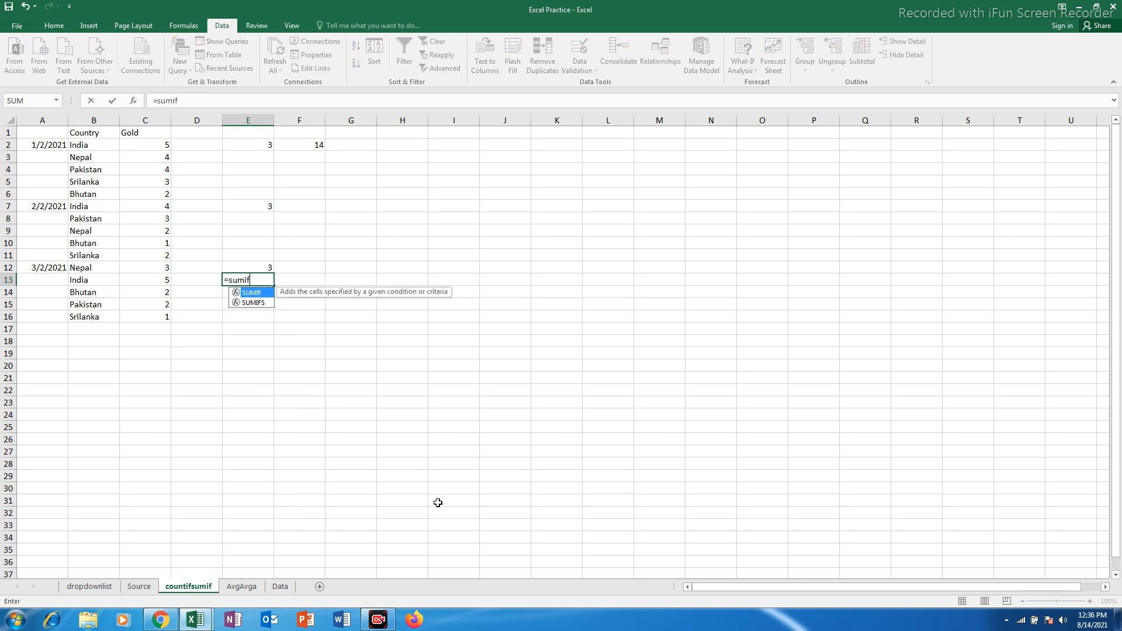
pyautogui.write('(')
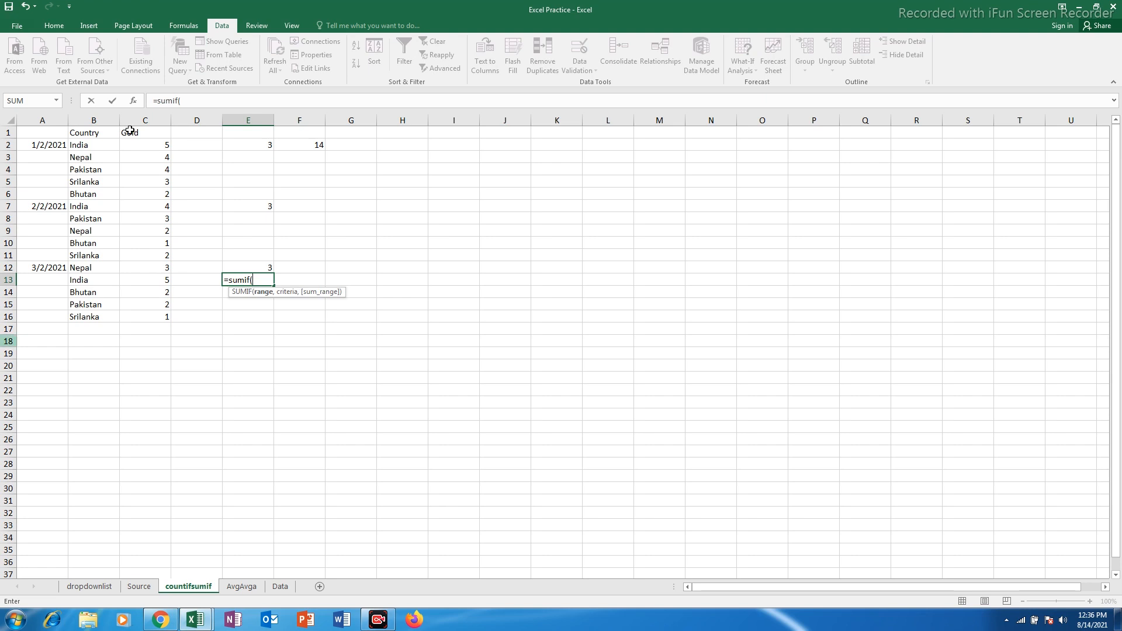
pyautogui.moveTo(88, 146); pyautogui.dragTo(87, 313)
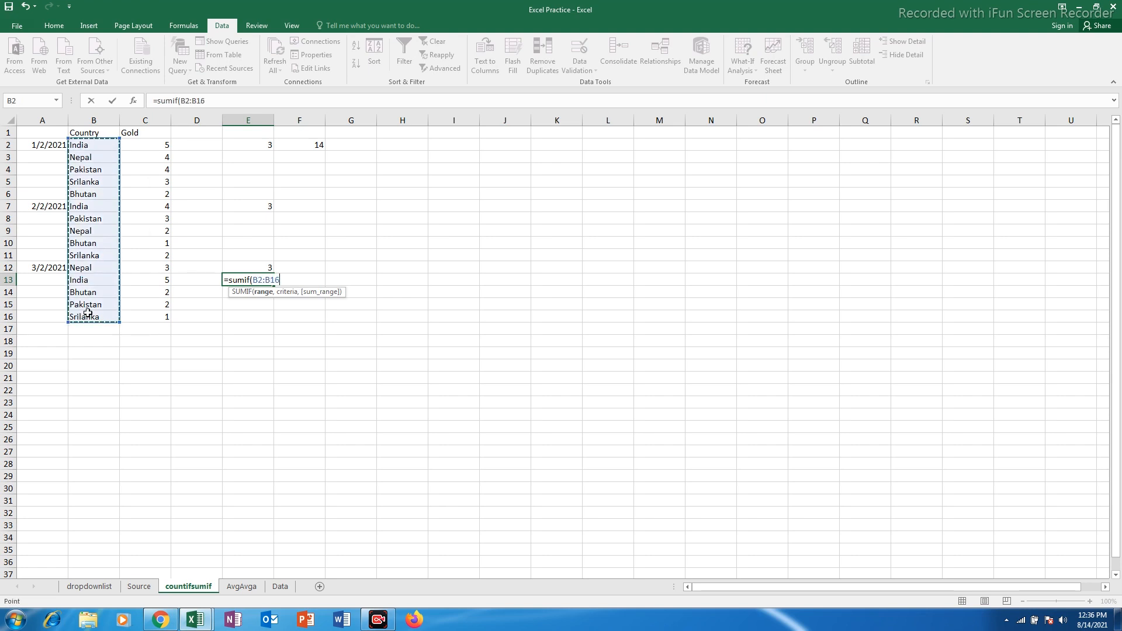
pyautogui.write(',')
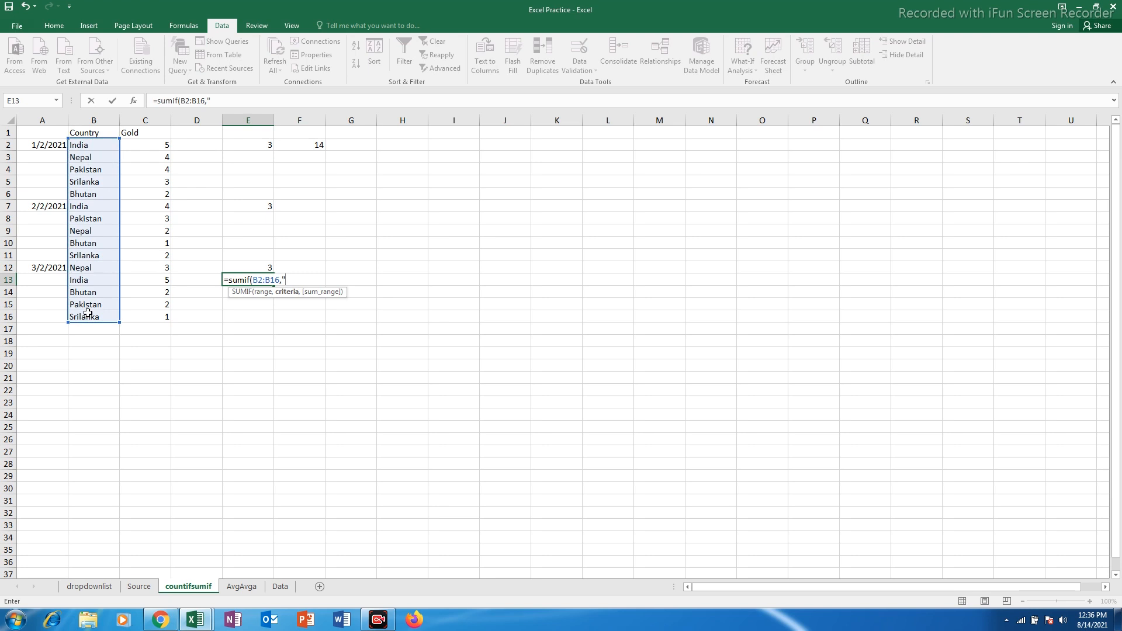
pyautogui.write('"India",')
pyautogui.moveTo(151, 144); pyautogui.dragTo(153, 319)
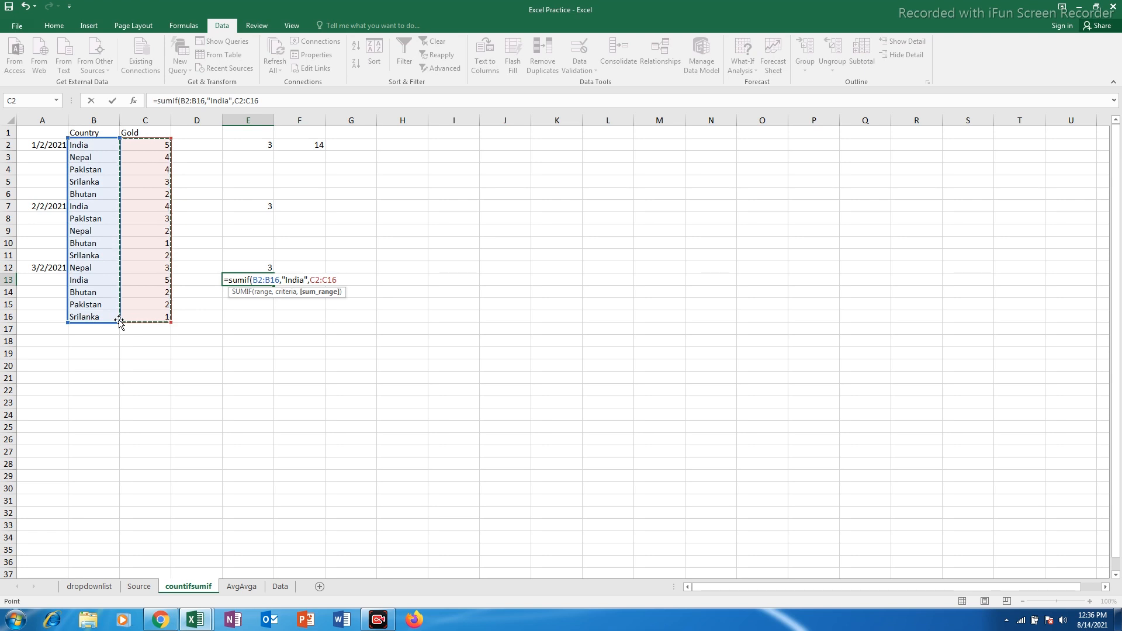
pyautogui.write(')')
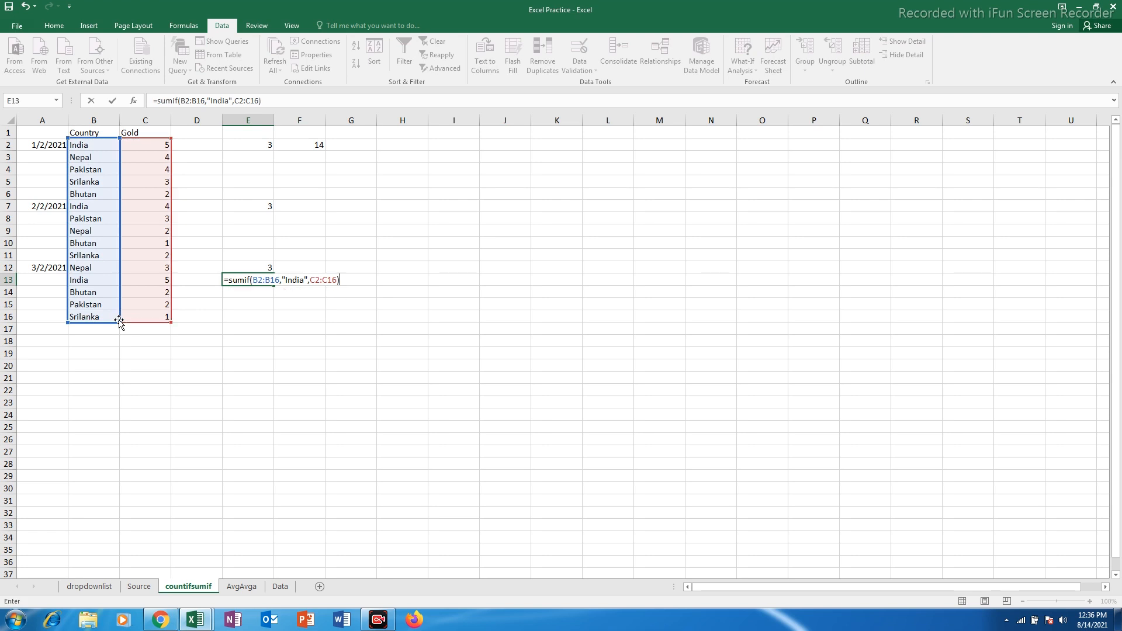
pyautogui.press('Return')
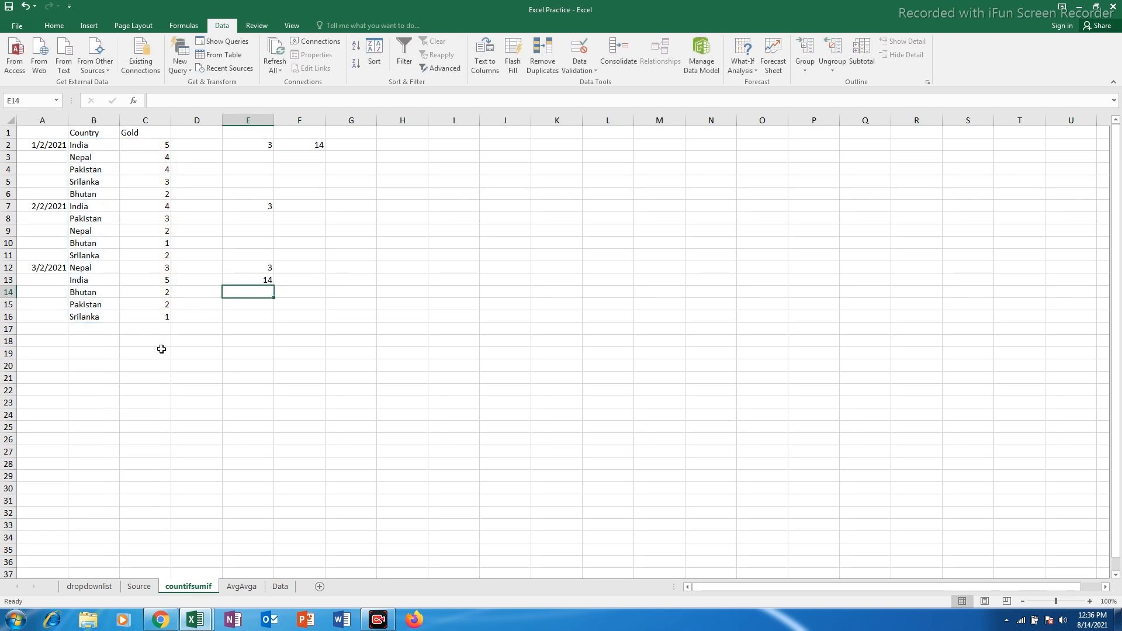
pyautogui.click(166, 144)
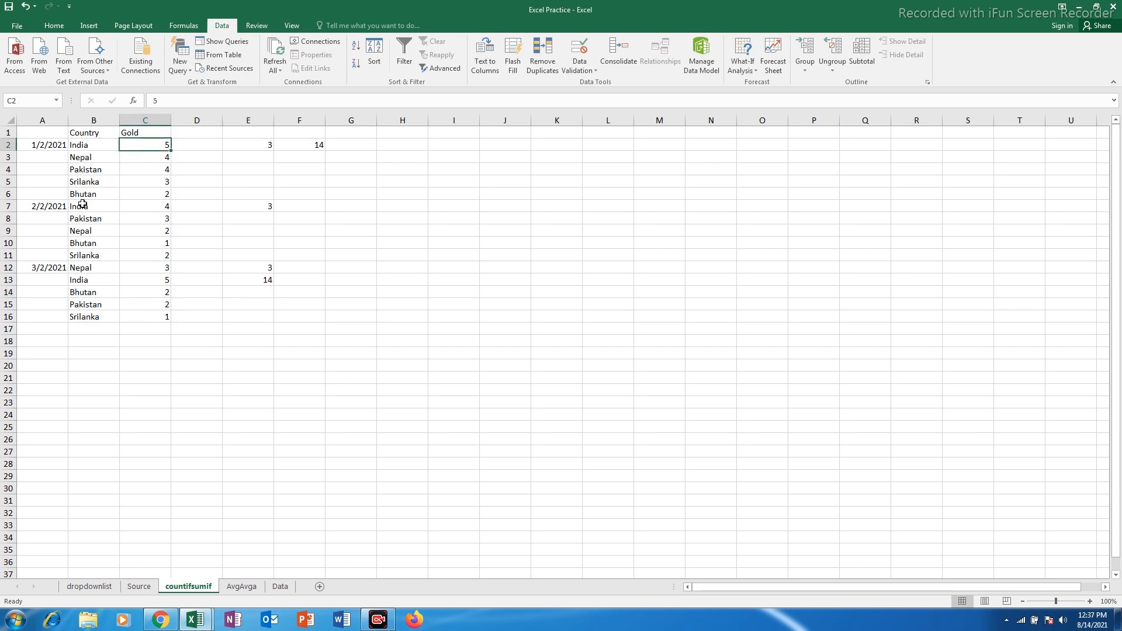
pyautogui.click(165, 206)
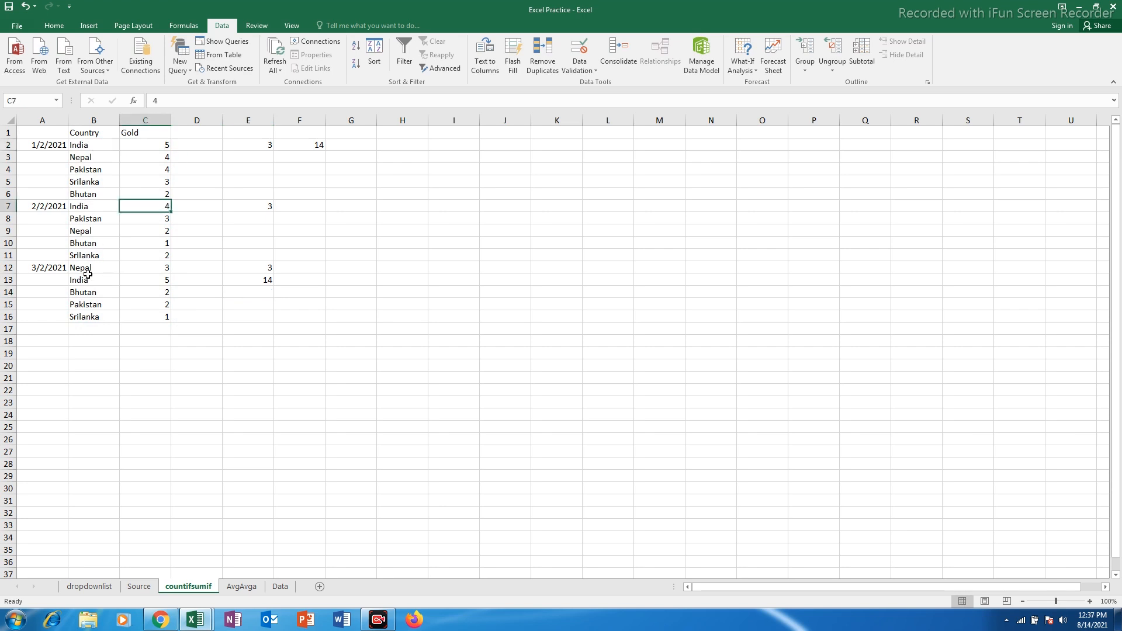
pyautogui.click(166, 281)
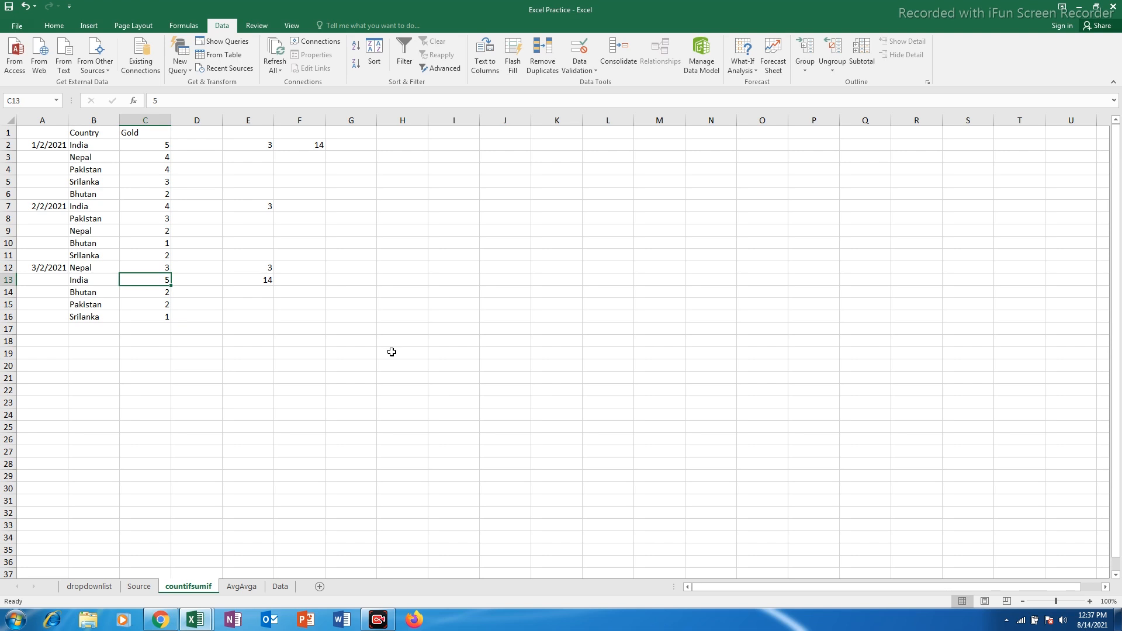
# - In cell E15, start a COUNTIFS formula with B2:B16 as the first criteria range and "India" as its criterion
pyautogui.click(234, 303)
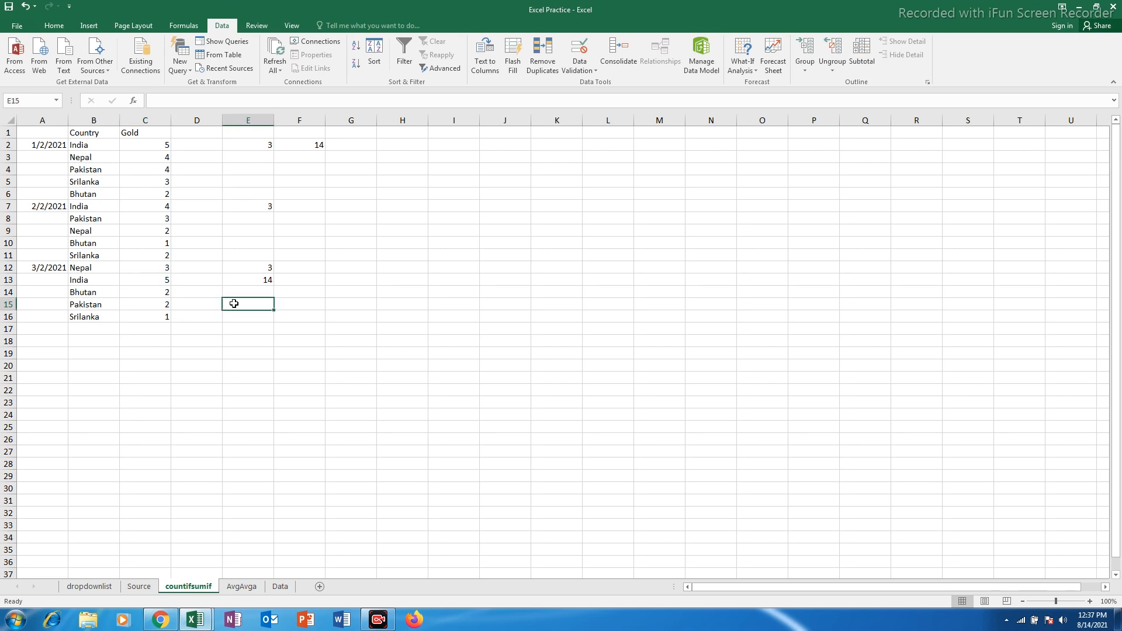
pyautogui.write('=co')
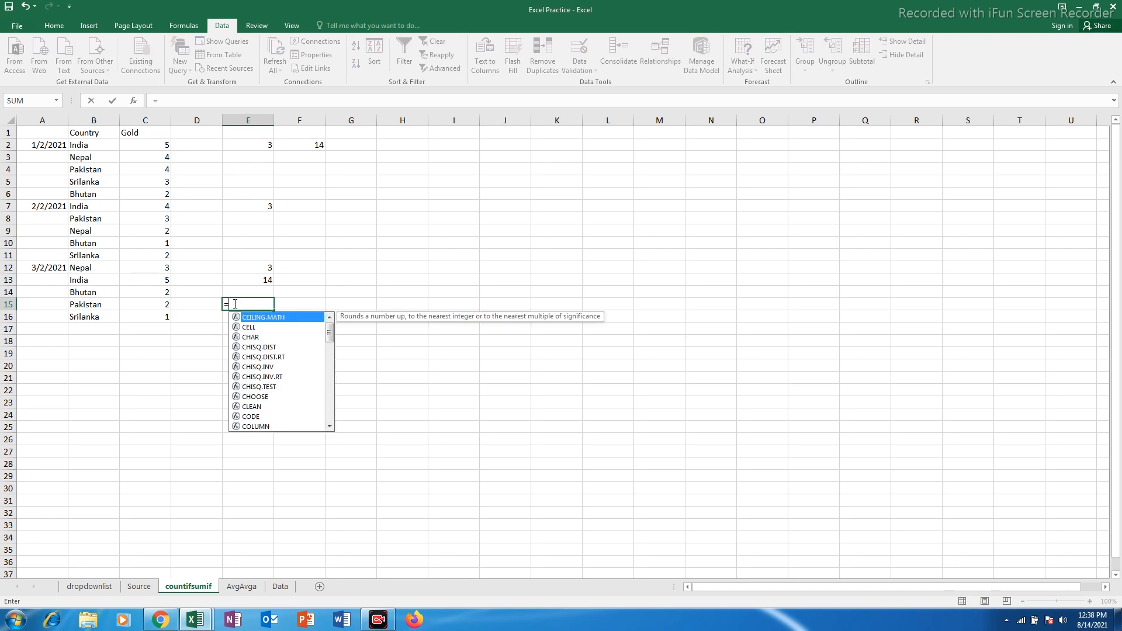
pyautogui.write('u')
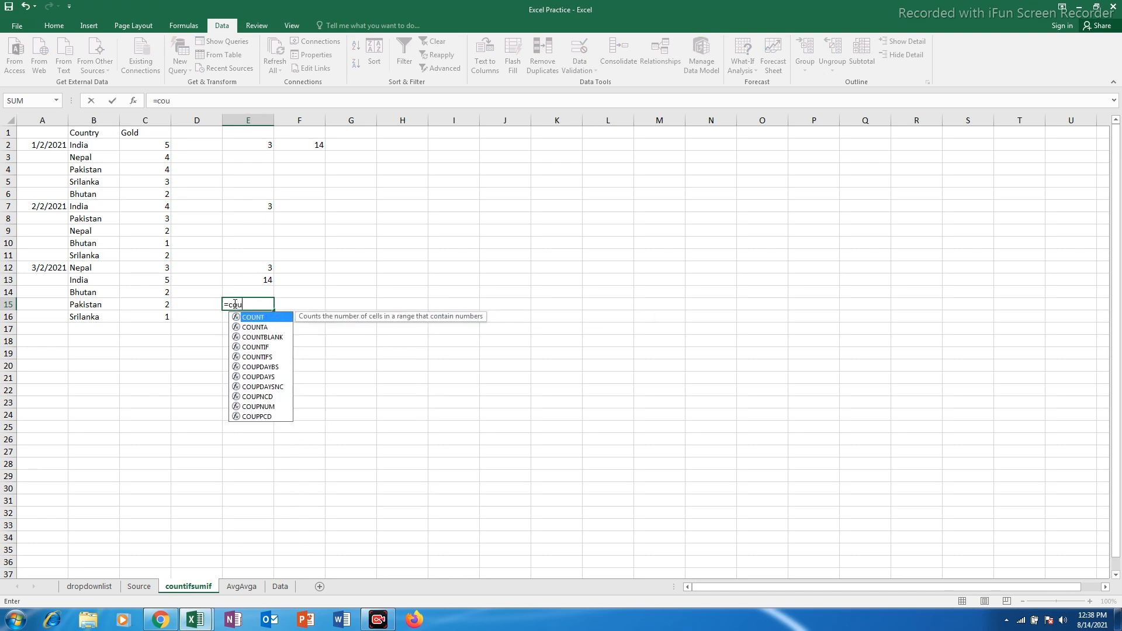
pyautogui.write('ntif')
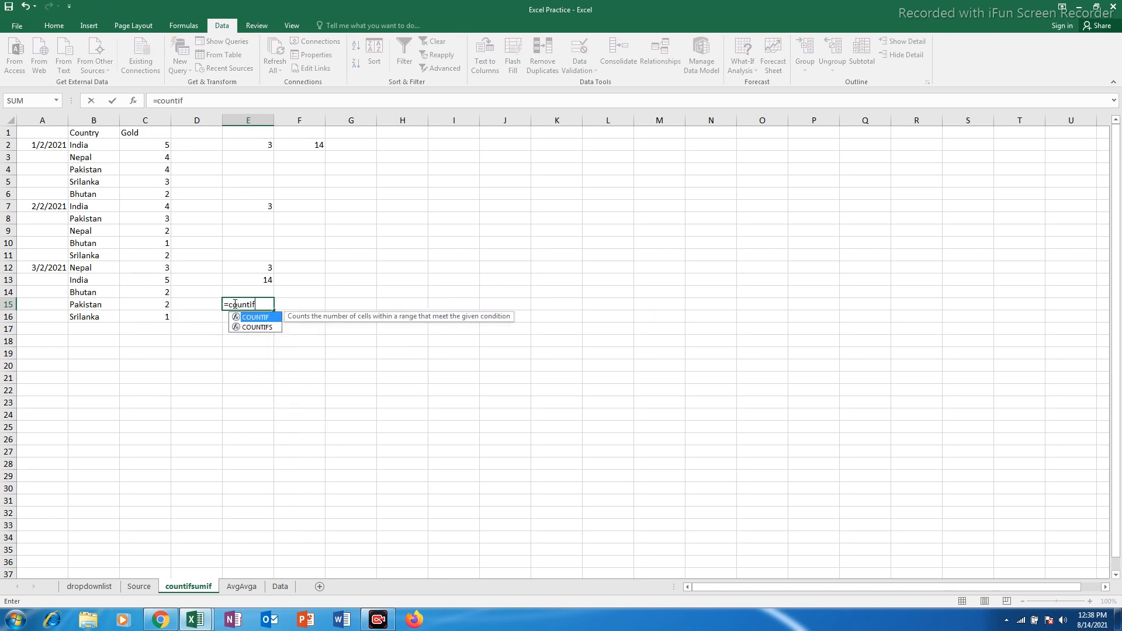
pyautogui.write('s')
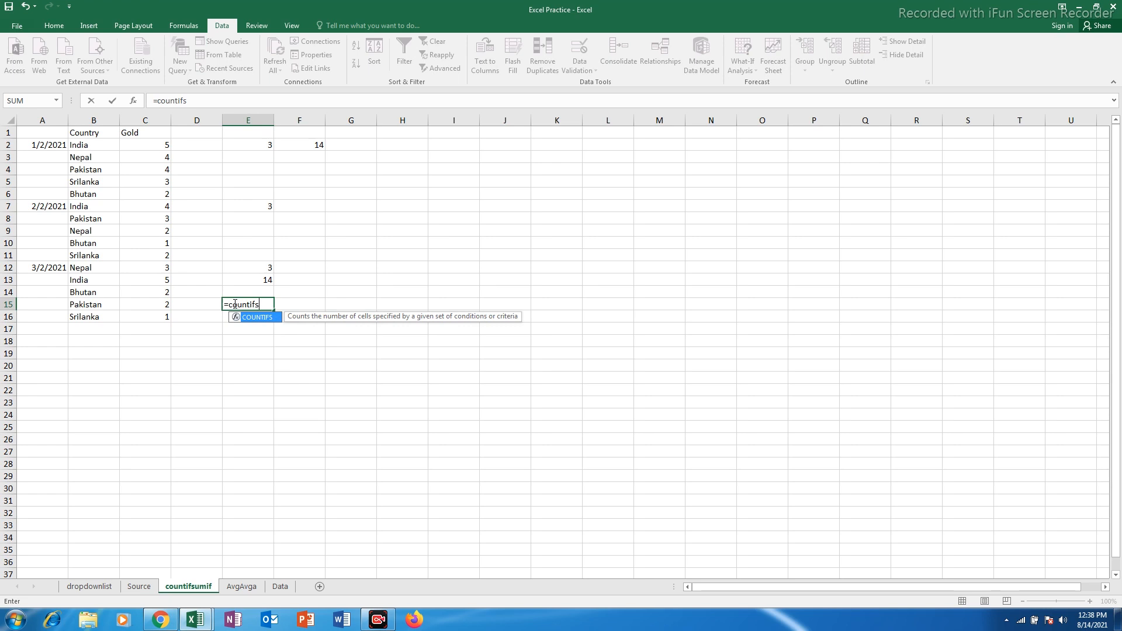
pyautogui.write('(')
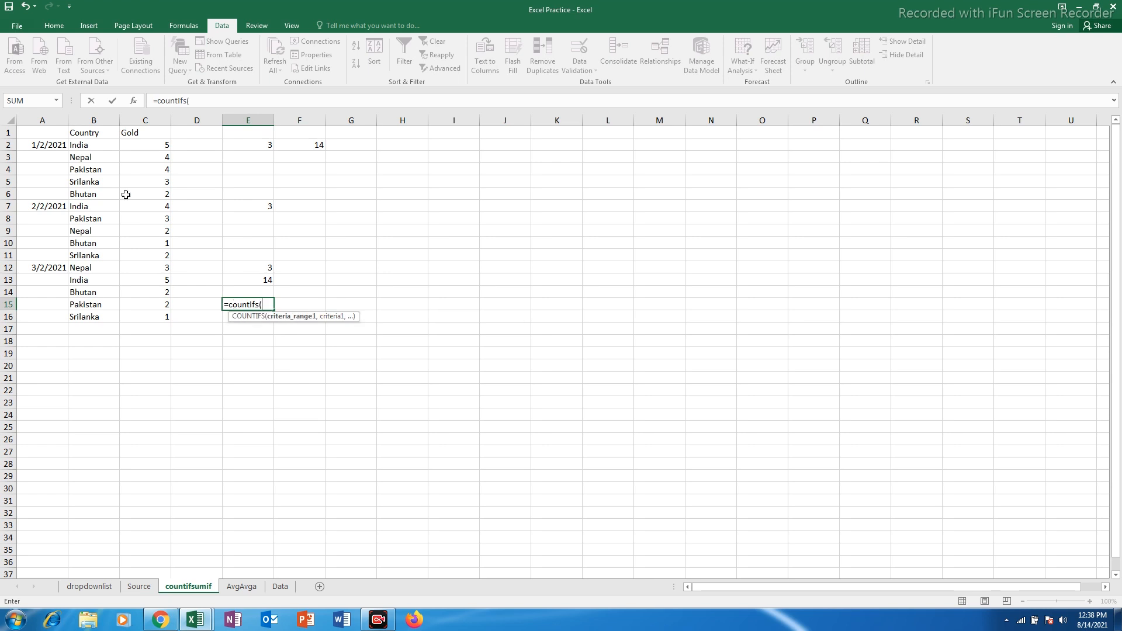
pyautogui.moveTo(80, 145); pyautogui.dragTo(79, 242)
pyautogui.moveTo(79, 283); pyautogui.dragTo(85, 321)
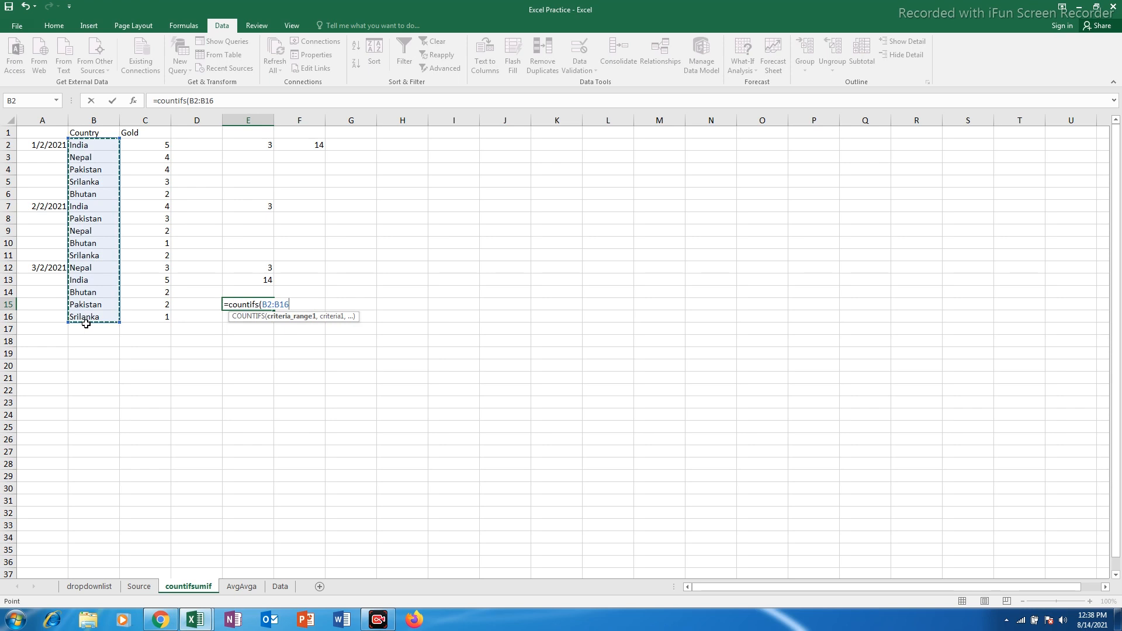
pyautogui.write(',')
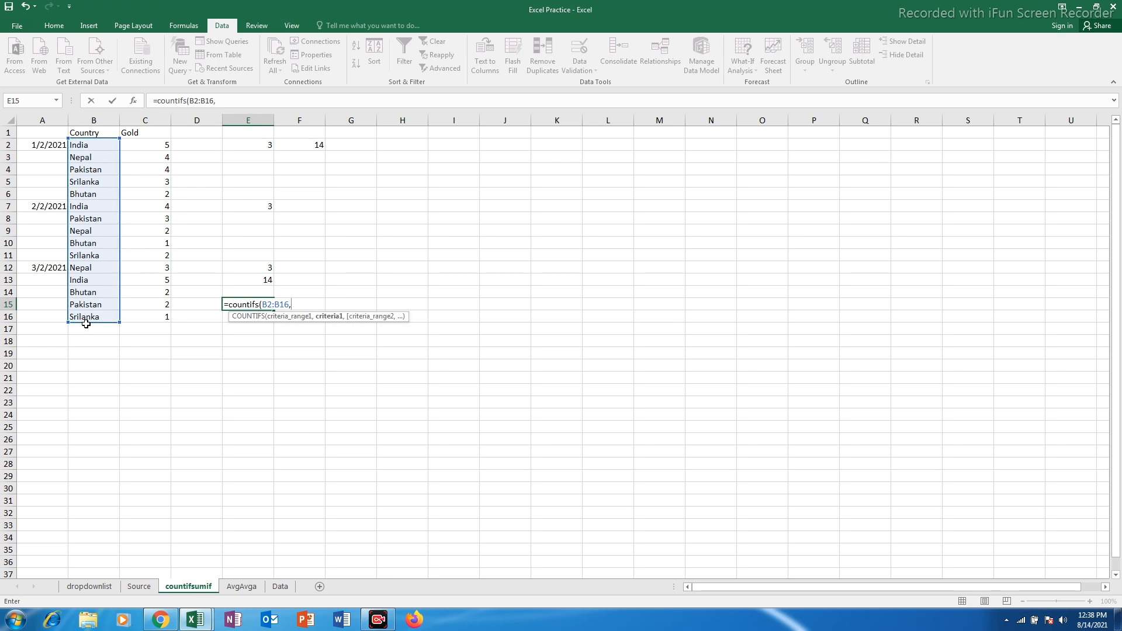
pyautogui.write('"')
pyautogui.write('India",')
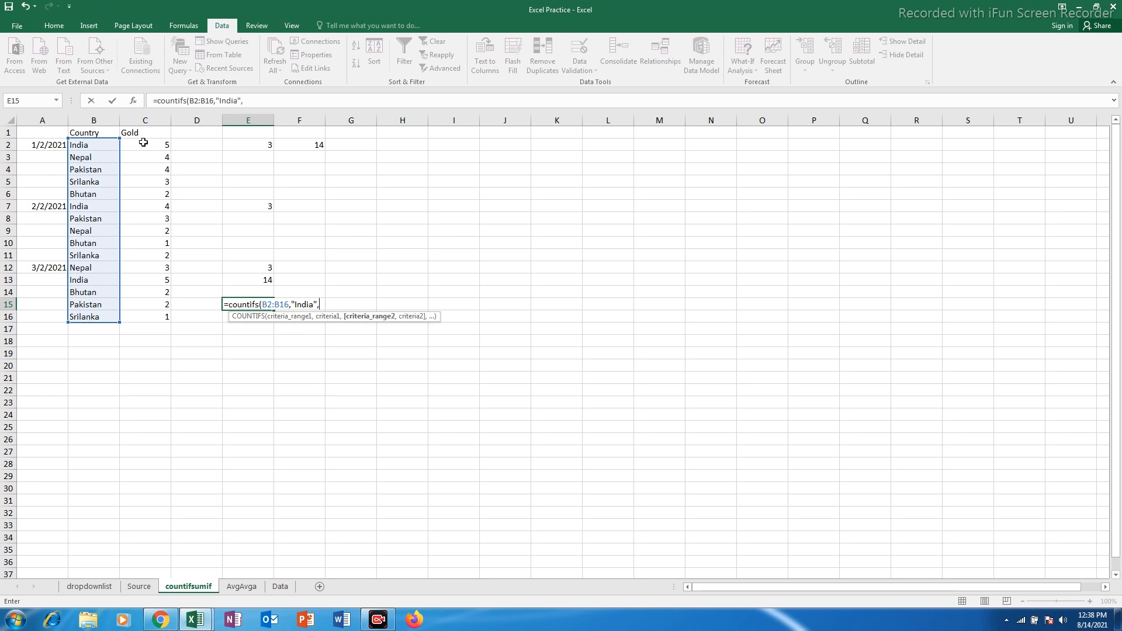
# - Complete the COUNTIFS formula in E15 with C2:C16 as the second criteria range and ">4" as its criterion
pyautogui.moveTo(145, 143); pyautogui.dragTo(153, 318)
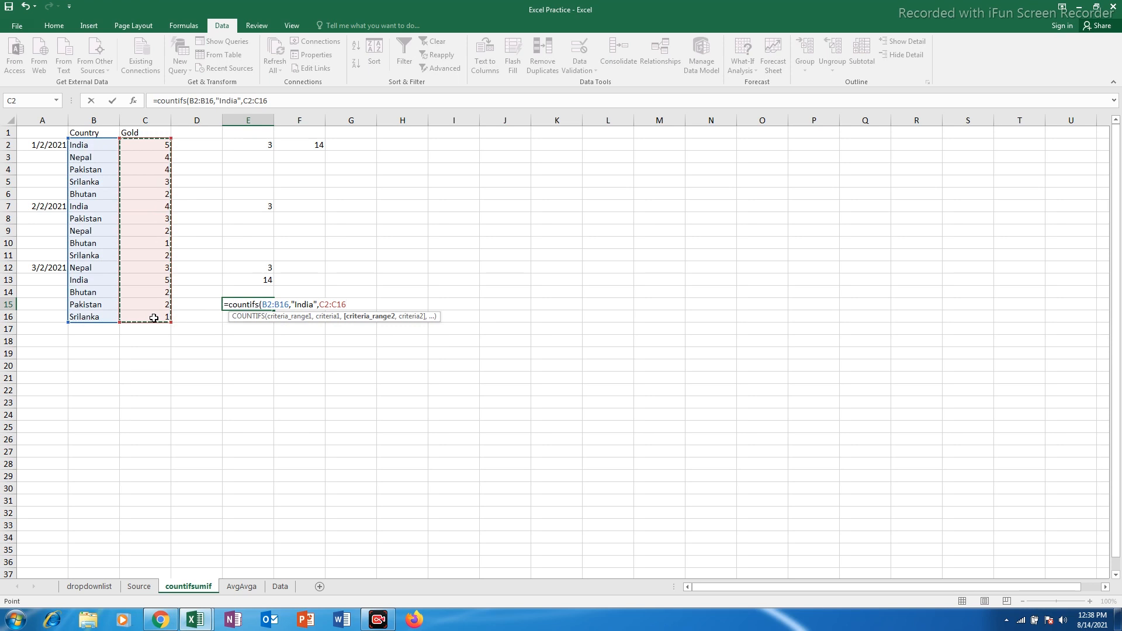
pyautogui.write(',')
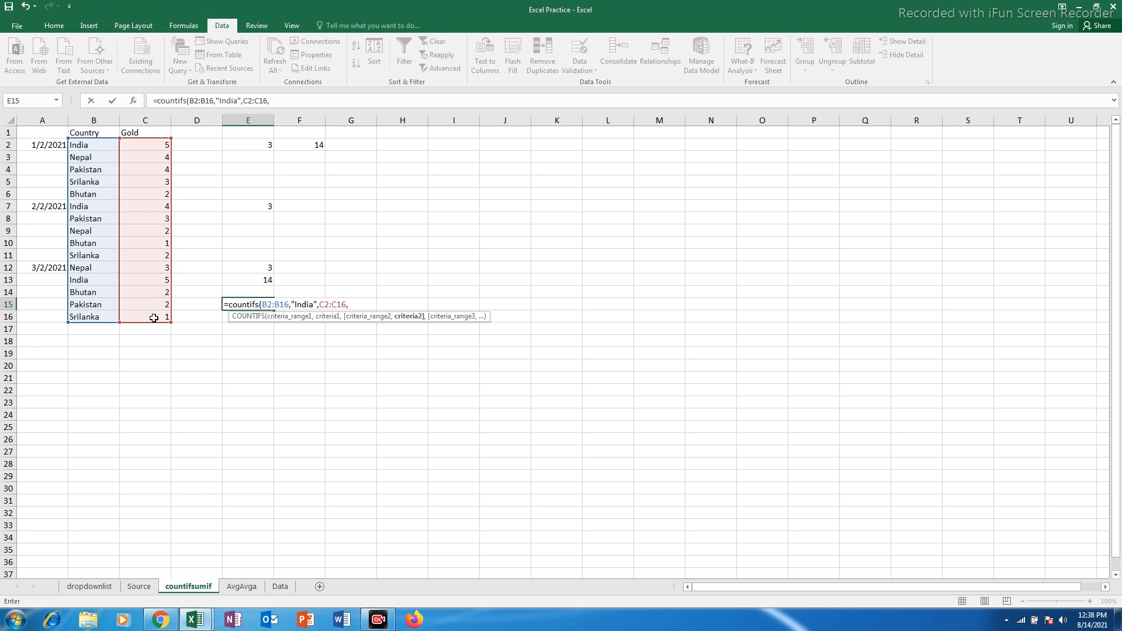
pyautogui.write('">4"')
pyautogui.press('Return')
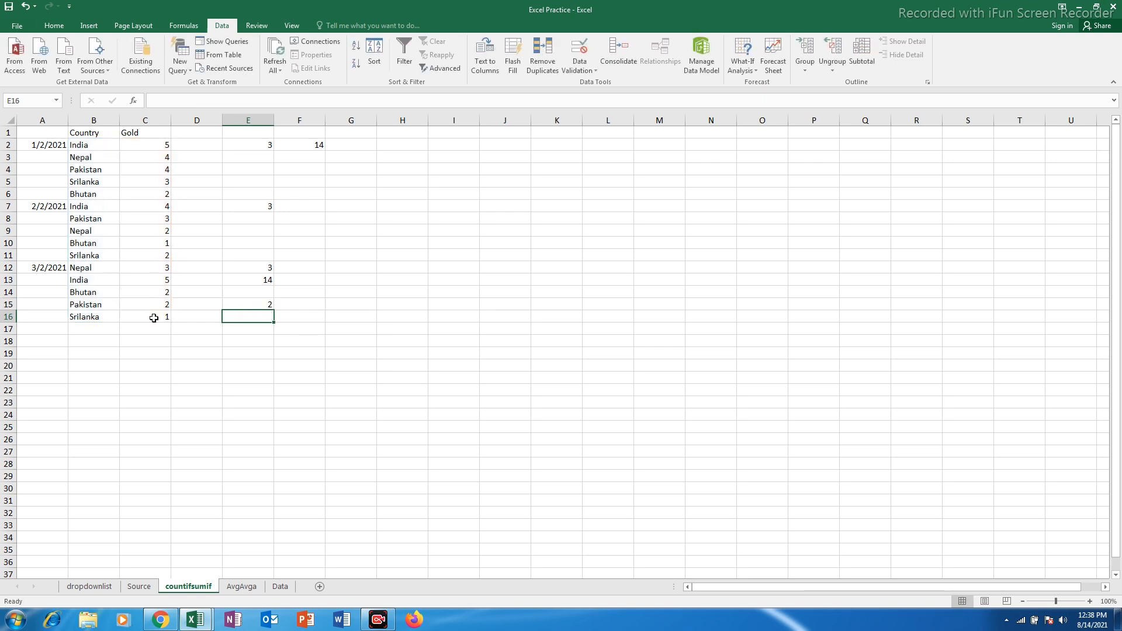
# - Change the gold criterion in E15's COUNTIFS formula to ">=4" and check India's gold values in C7 and C13
pyautogui.click(240, 302)
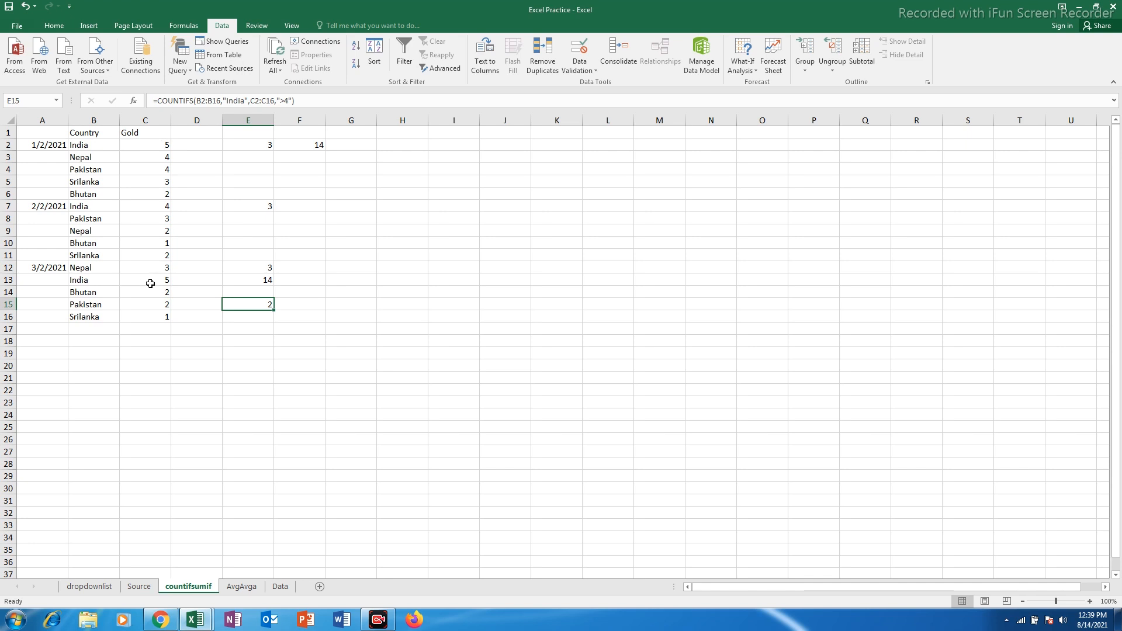
pyautogui.click(285, 101)
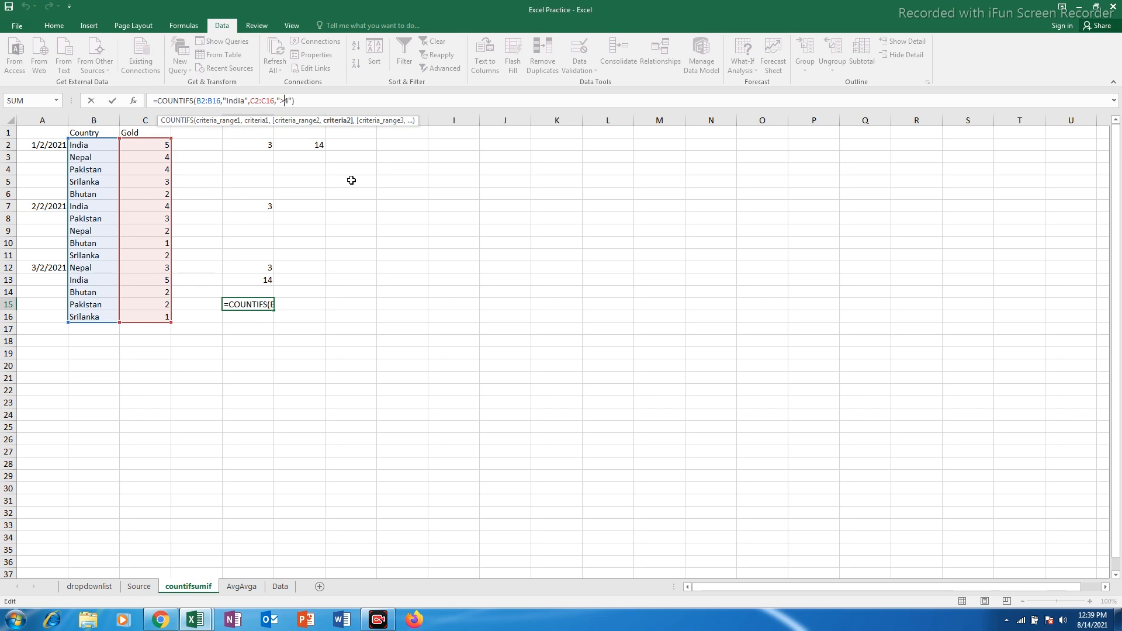
pyautogui.write('=')
pyautogui.press('Return')
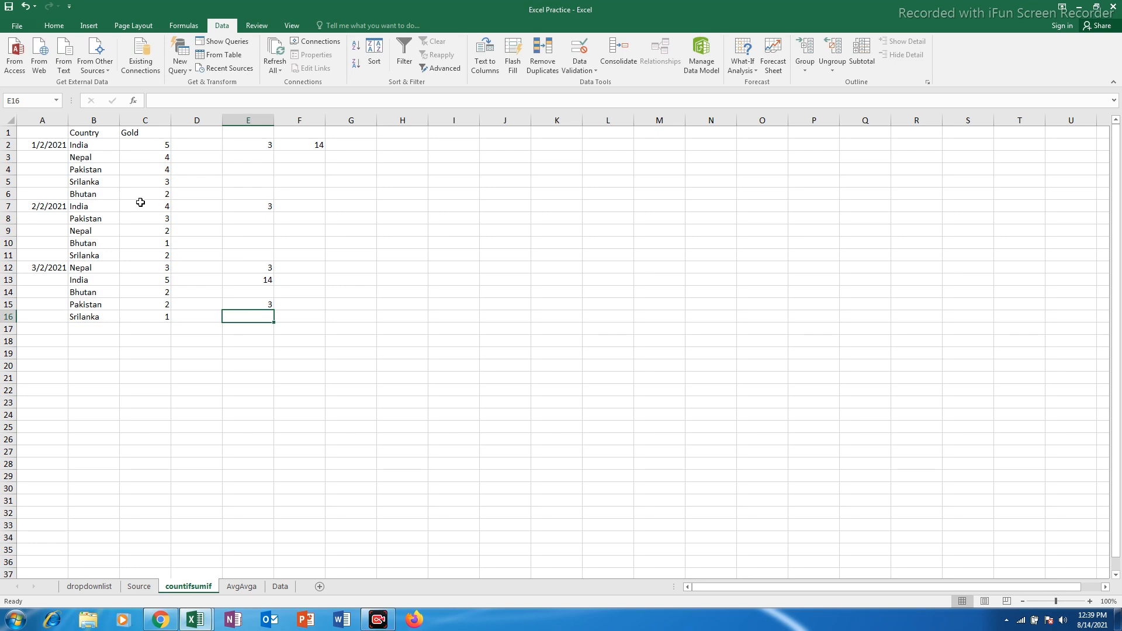
pyautogui.click(160, 207)
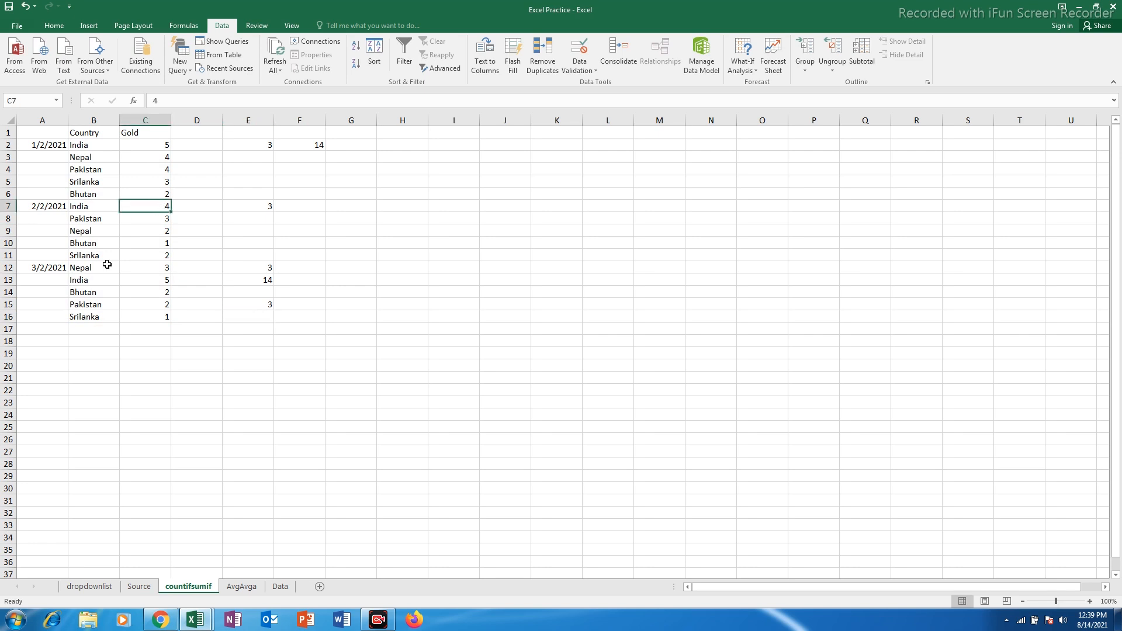
pyautogui.click(159, 281)
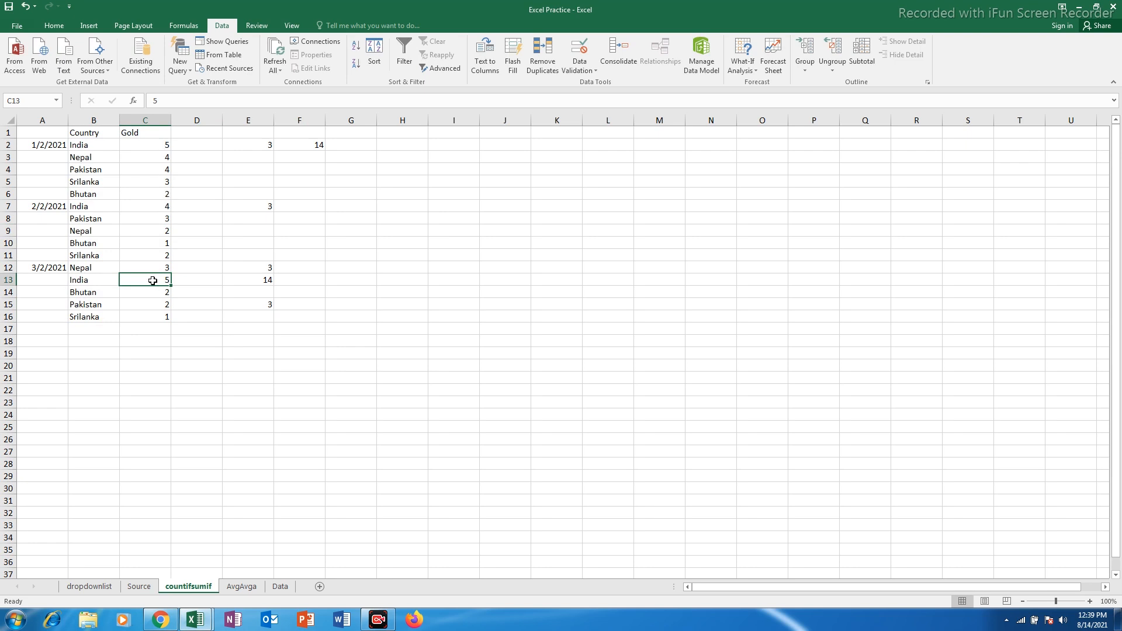
# - Change the gold criterion in E15's COUNTIFS formula to ">=6" and review the edited formula
pyautogui.click(262, 307)
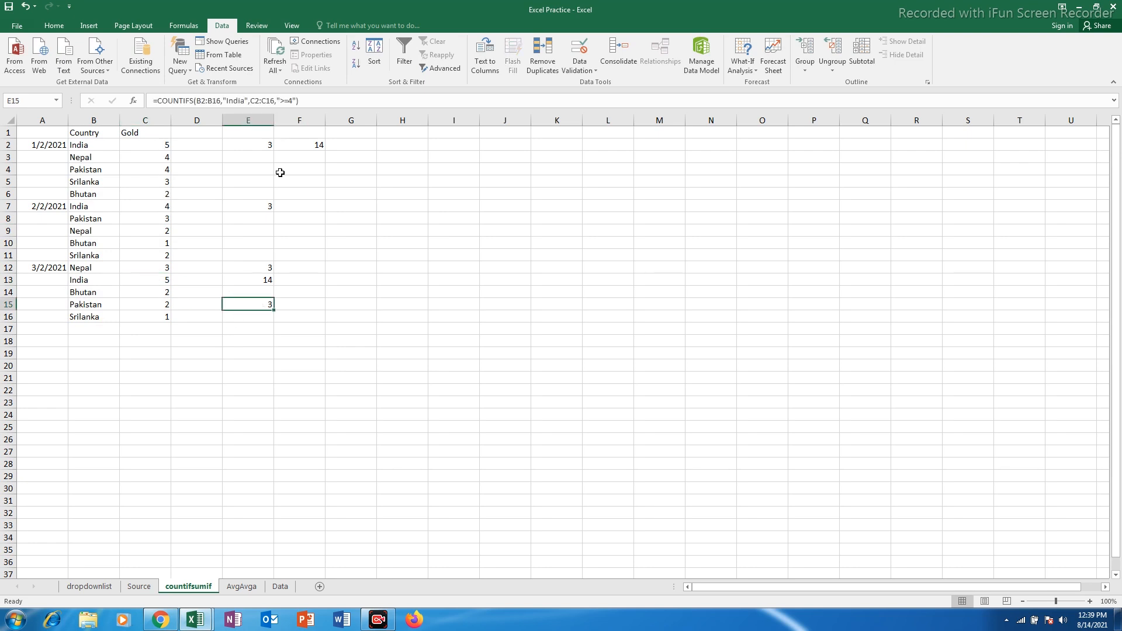
pyautogui.click(293, 100)
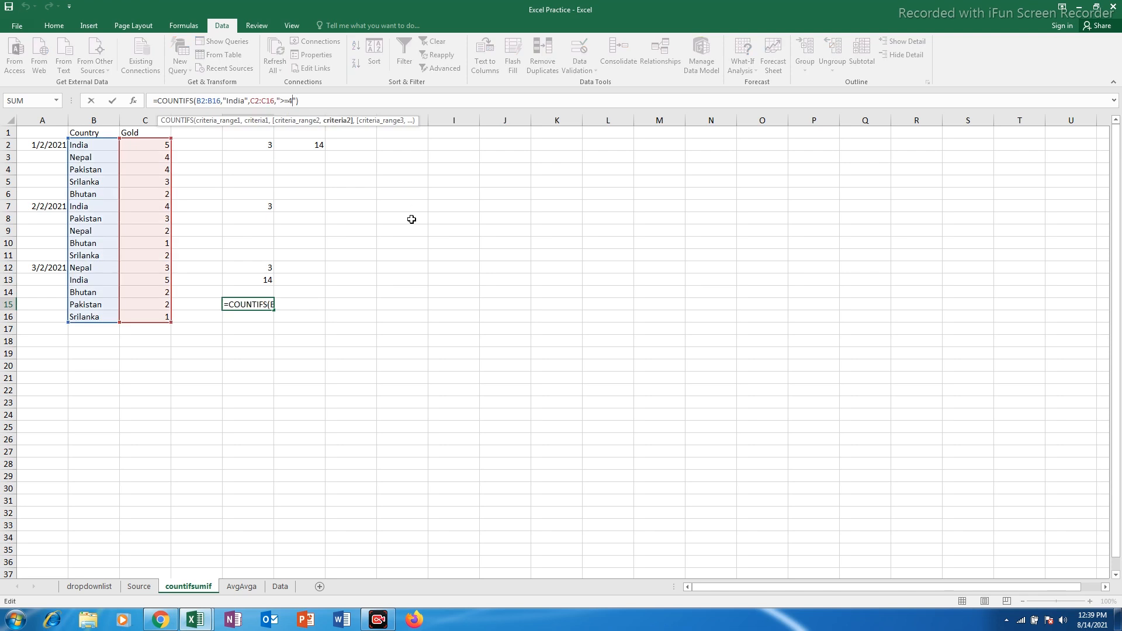
pyautogui.press('BackSpace')
pyautogui.write('6')
pyautogui.press('Return')
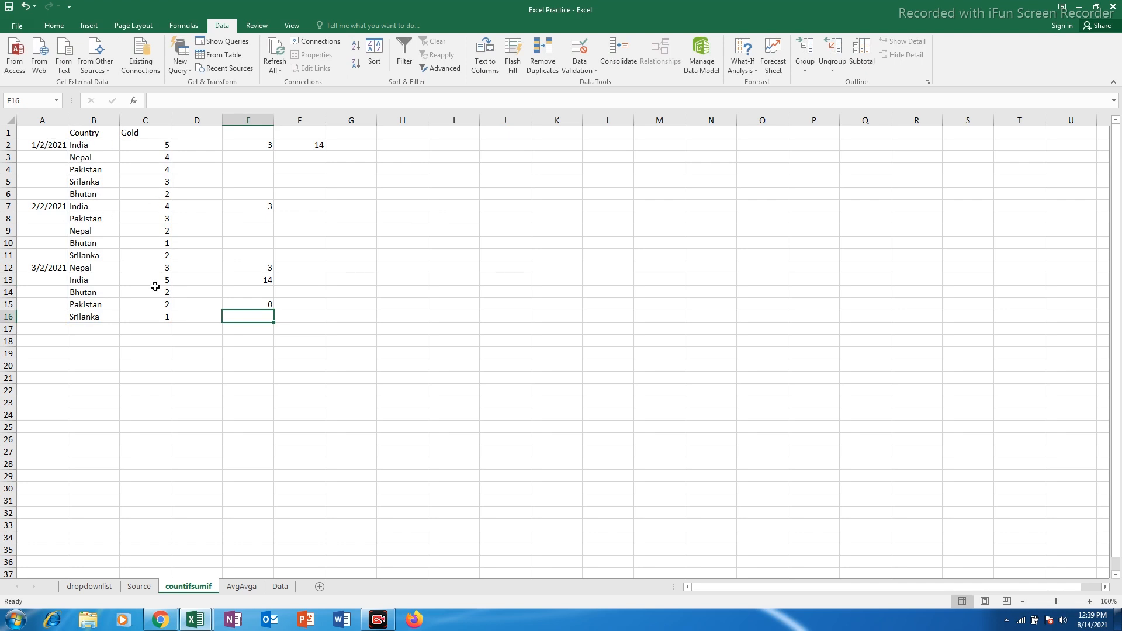
pyautogui.click(255, 307)
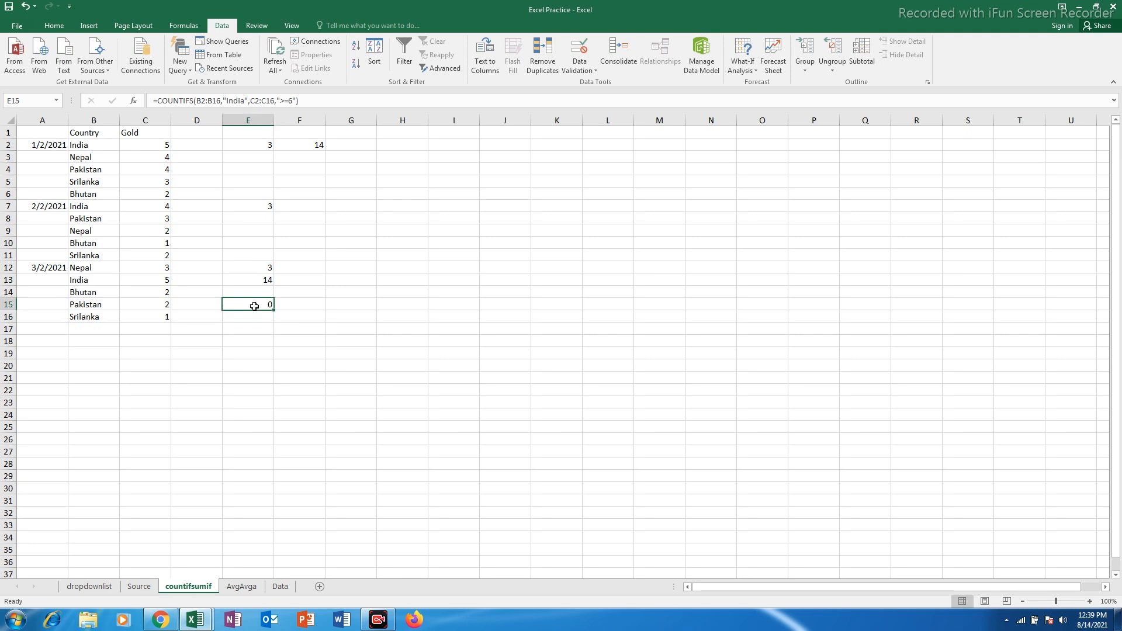